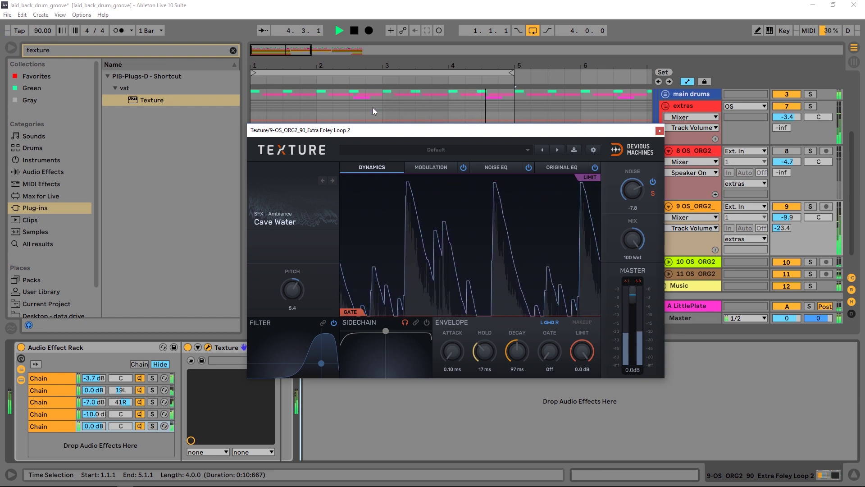
- Stop playback of the Cave Water Texture sound and nudge the Texture window lower
left_click(354, 32)
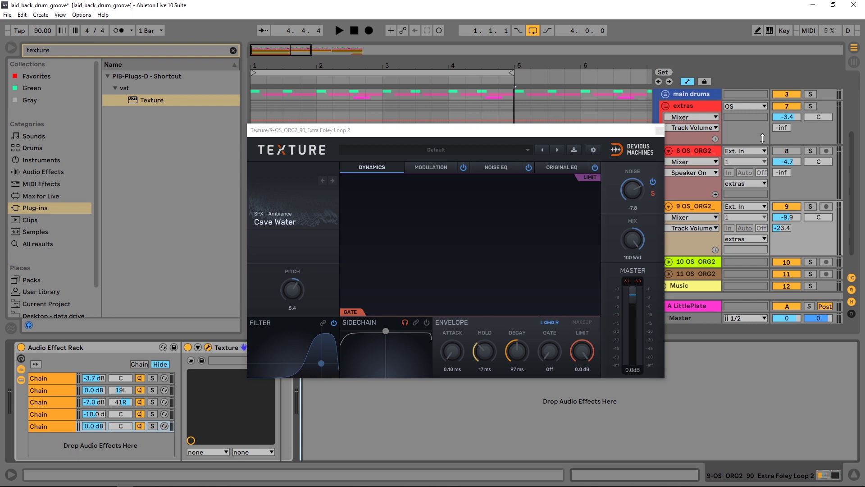
scroll(762, 139, "up", 3)
left_click_drag(653, 131, 655, 162)
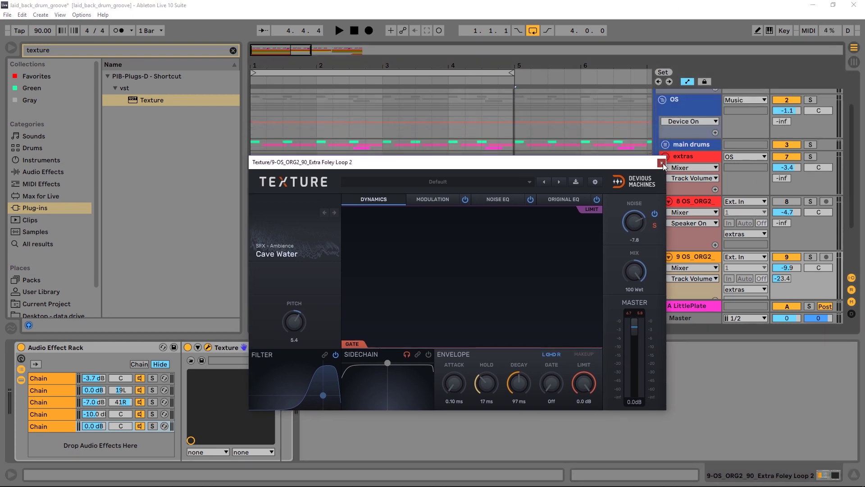
- Close the Texture window and briefly play the arrangement
left_click(662, 162)
scroll(682, 174, "up", 1)
key("space")
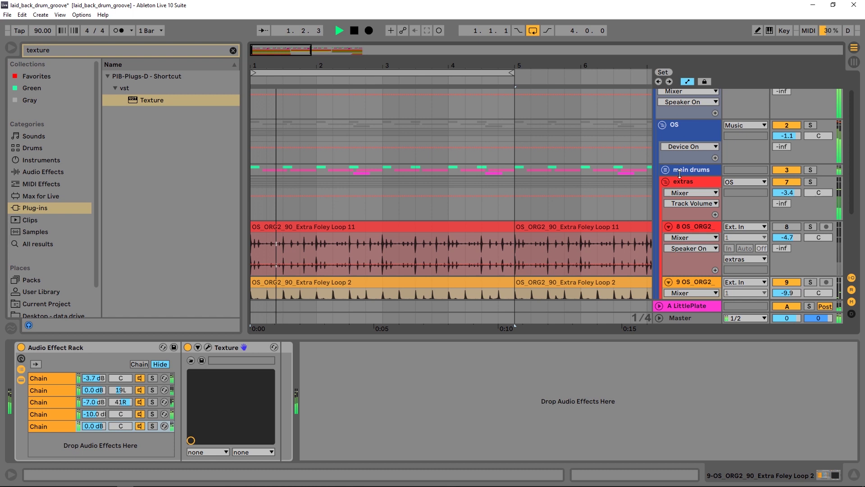
scroll(743, 255, "down", 3)
key("space")
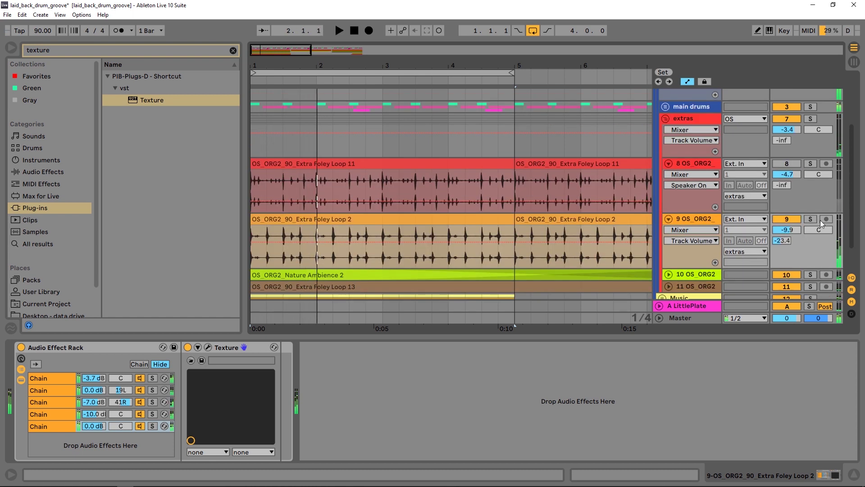
- Solo track 9 OS_ORG2 and switch off its Audio Effect Rack to hear the dry loop
left_click(811, 219)
key("space")
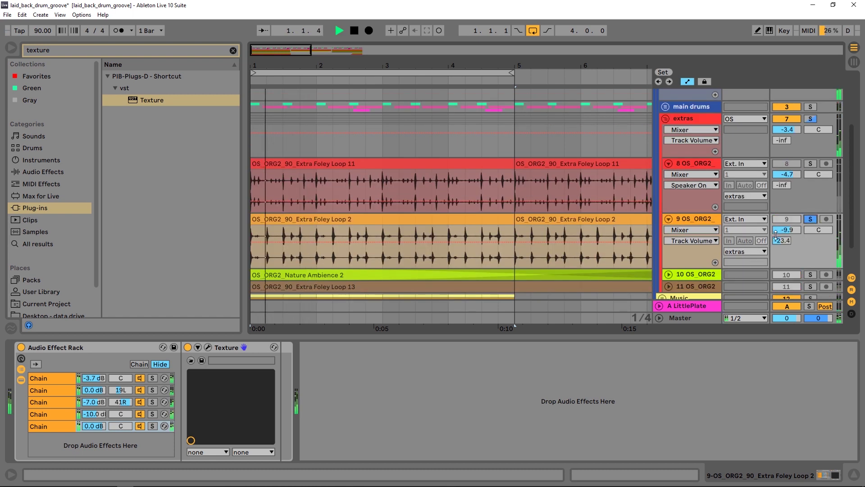
key("space")
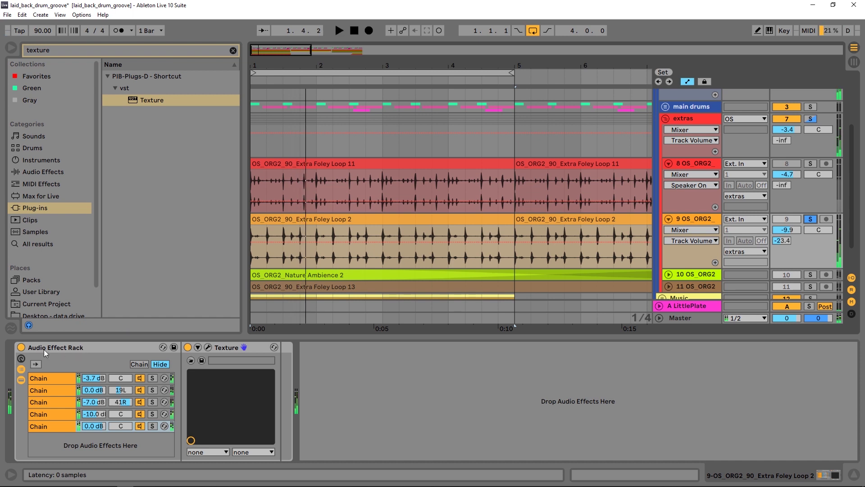
left_click(21, 348)
key("space")
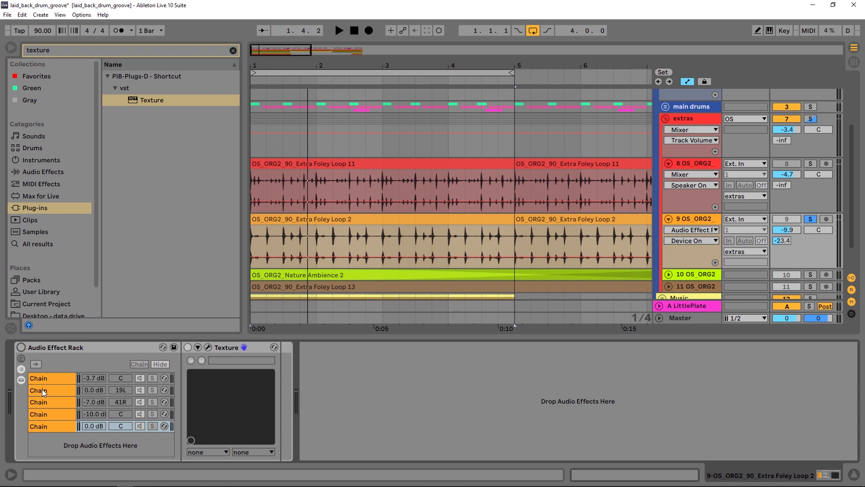
- Unfold the main drums group, solo track 4 OS_ORG2 and briefly audition its kick pattern
scroll(596, 185, "up", 3)
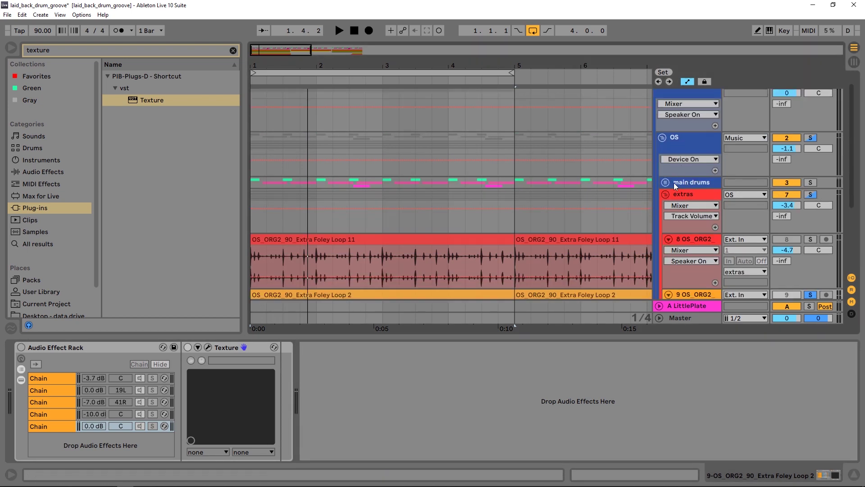
left_click(665, 182)
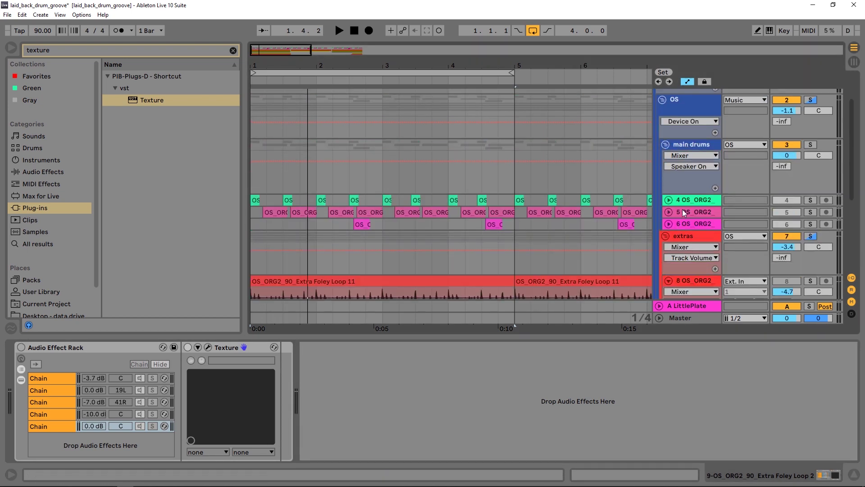
left_click(690, 201)
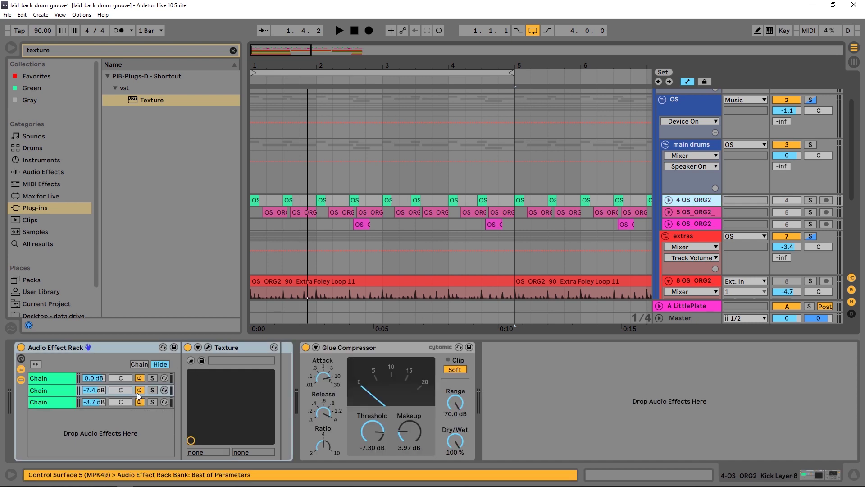
left_click(810, 199)
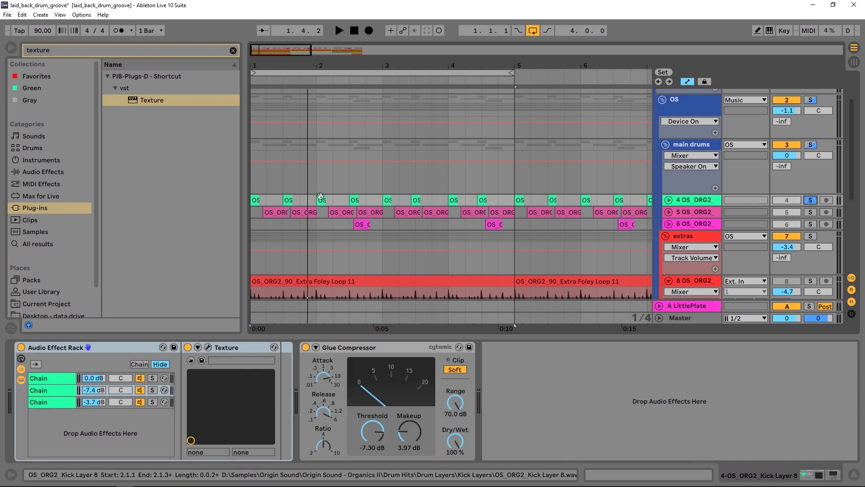
key("space")
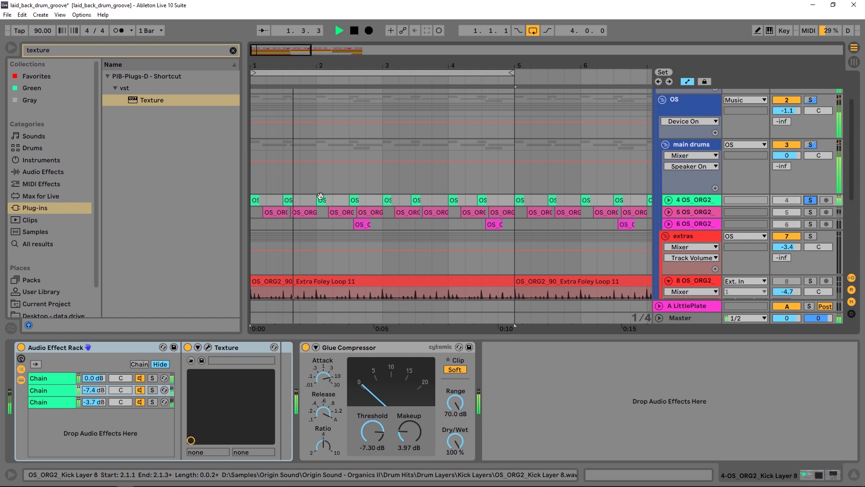
key("space")
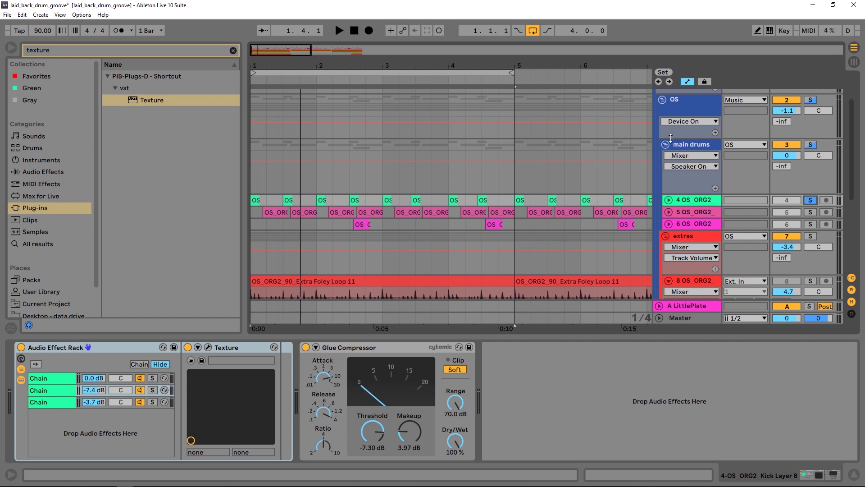
- Show track 9 OS_ORG2's devices and delete its Audio Effect Rack containing Texture
left_click(665, 144)
left_click(662, 99)
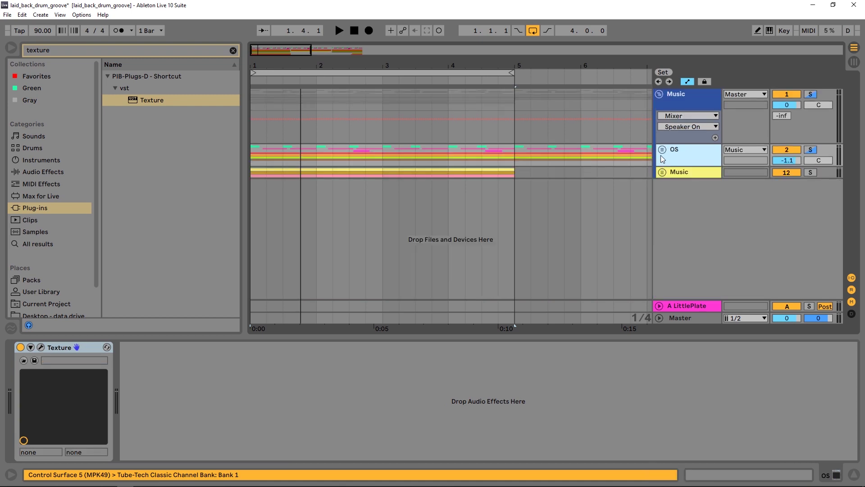
left_click(662, 151)
left_click(695, 193)
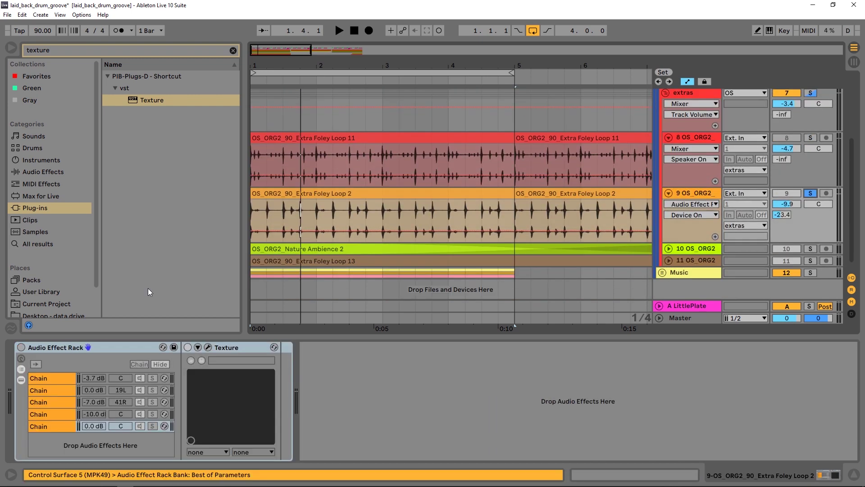
left_click(77, 348)
key("Delete")
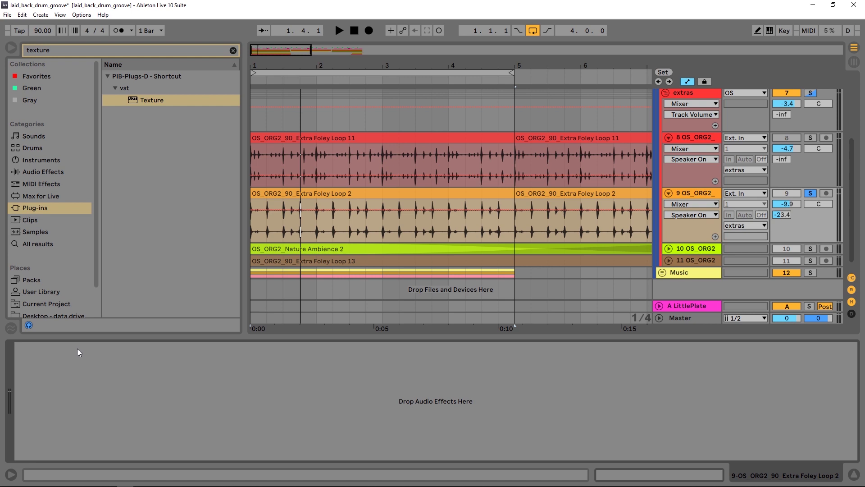
- Load a fresh Texture on track 9 and turn its Digital White Noise mix to 100 Wet
key("Return")
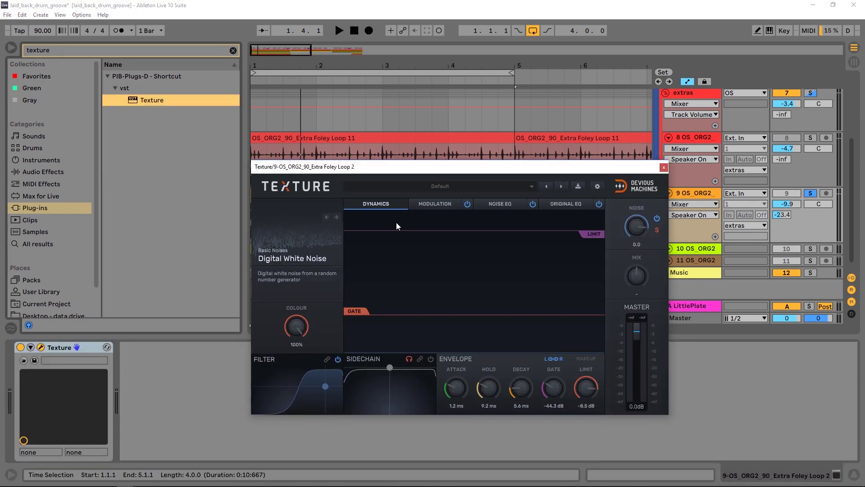
left_click_drag(406, 167, 380, 141)
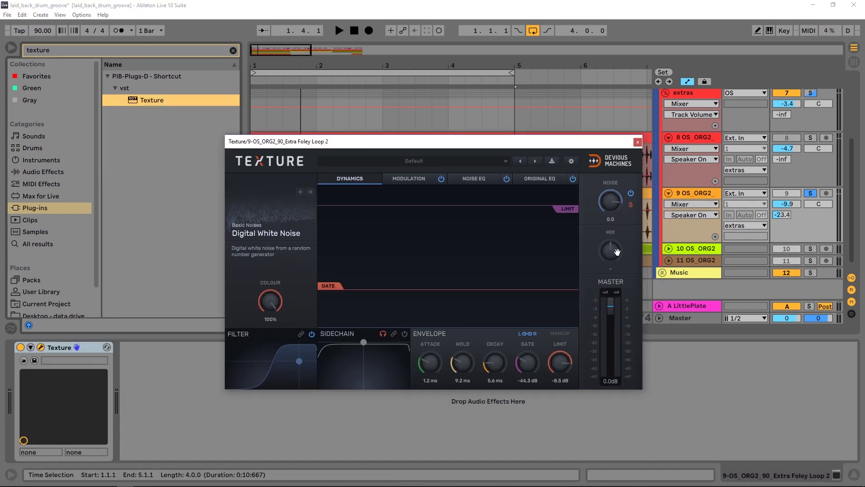
key("space")
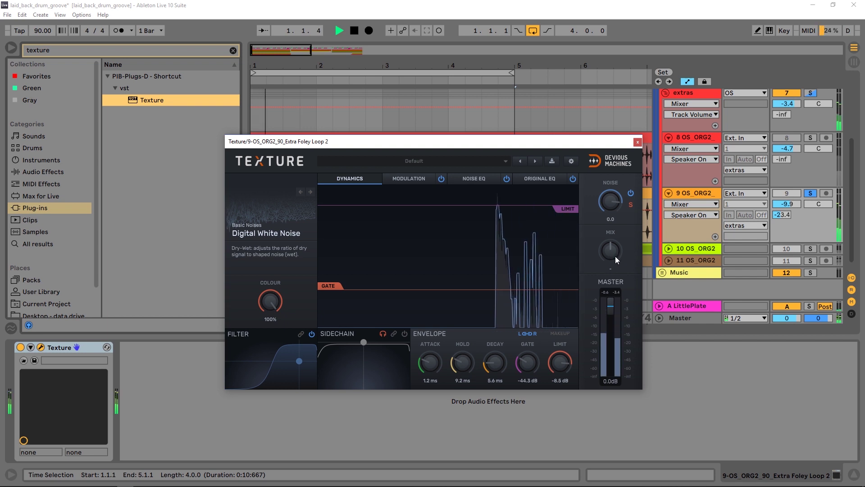
left_click(613, 253)
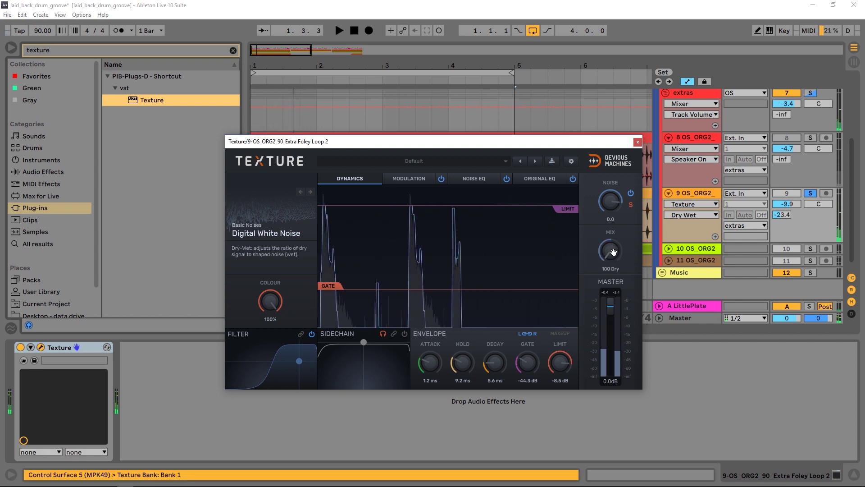
left_click_drag(614, 253, 613, 250)
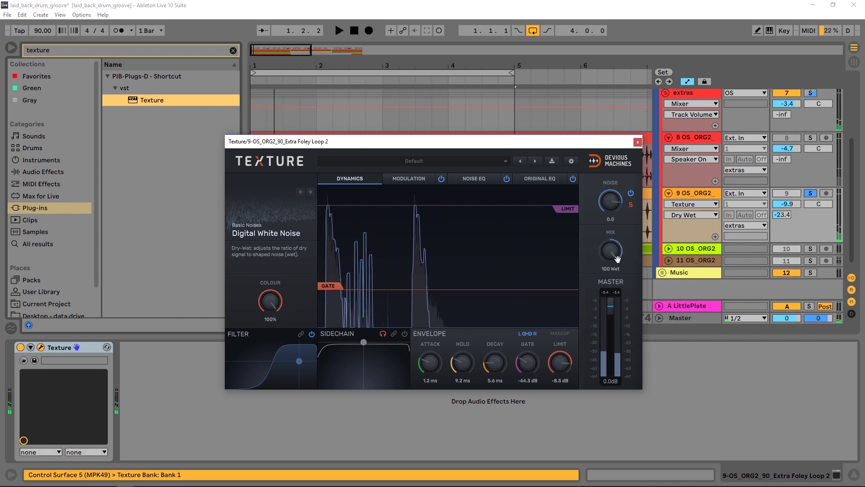
key("space")
key("space")
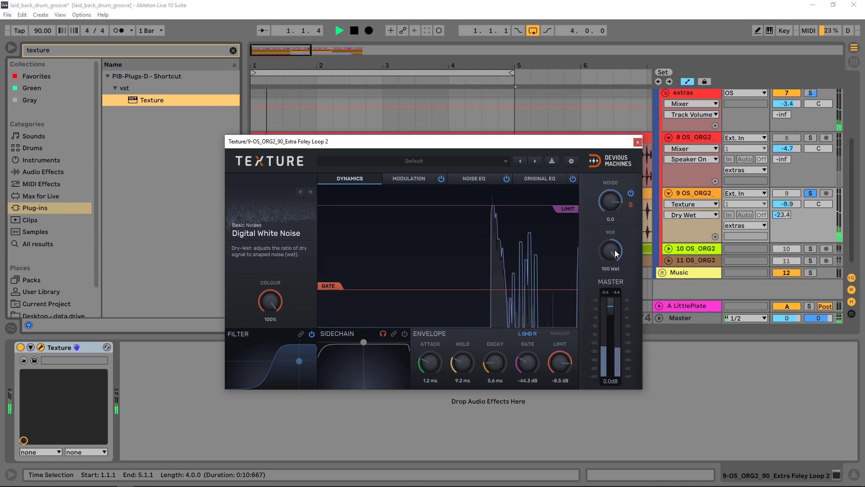
key("space")
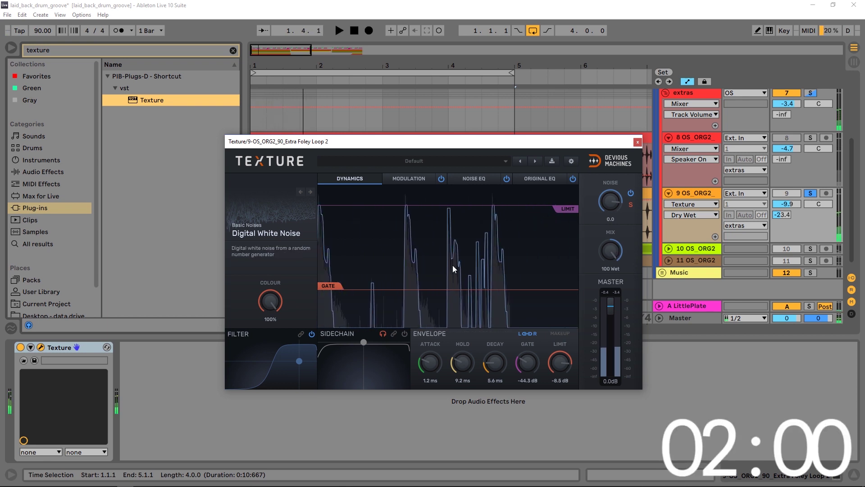
- Load Percussion > Guiro as Texture's noise, audition it, and select the Texture device
left_click(257, 235)
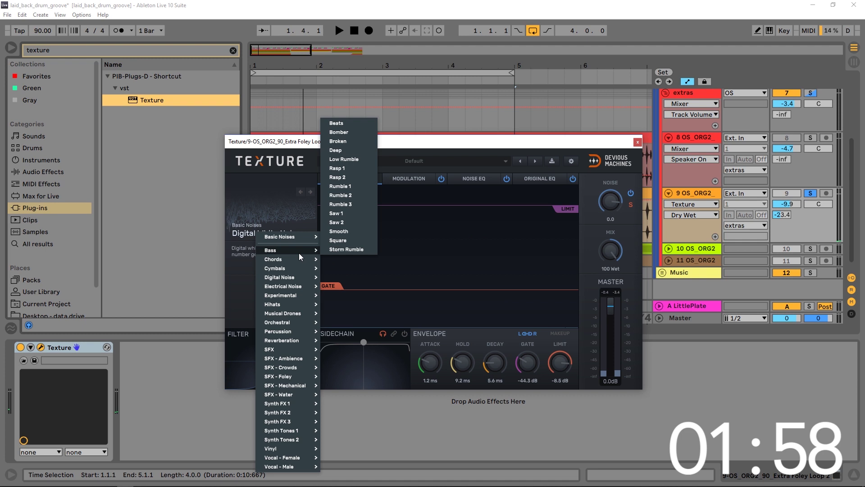
mouse_move(294, 276)
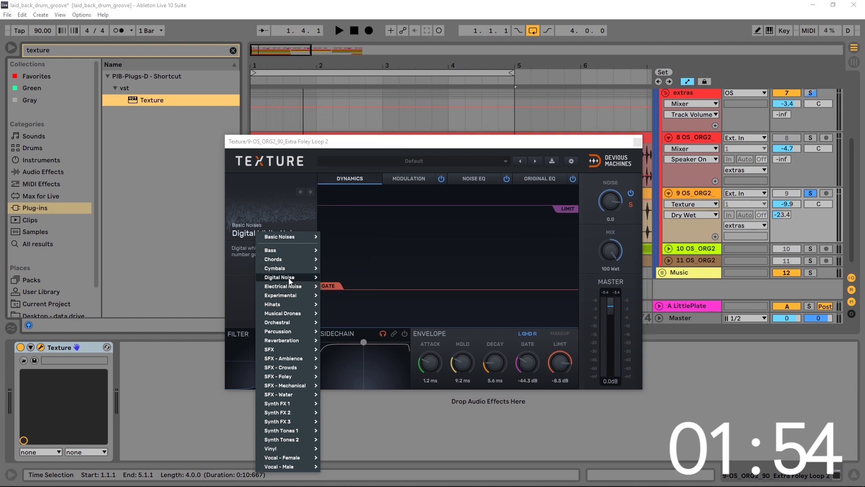
mouse_move(289, 331)
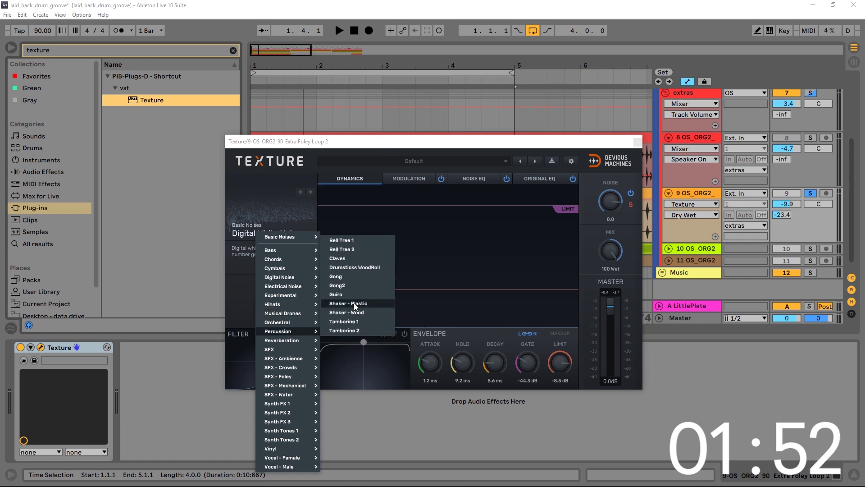
left_click(354, 303)
key("space")
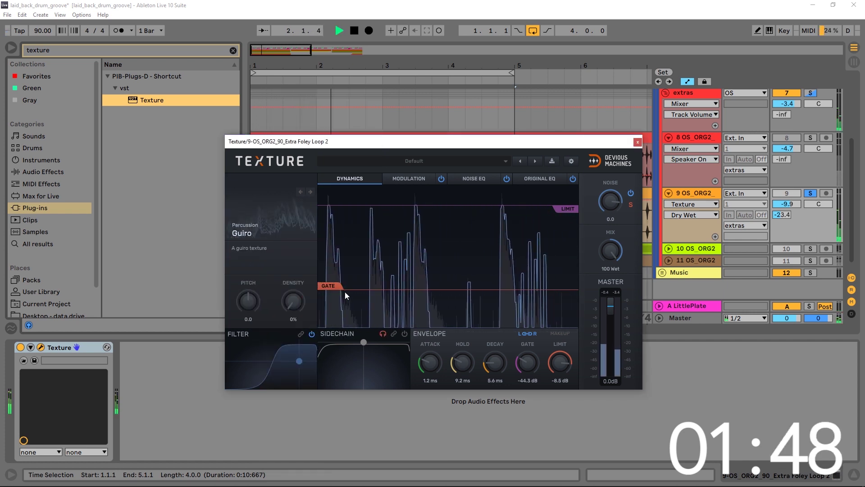
key("space")
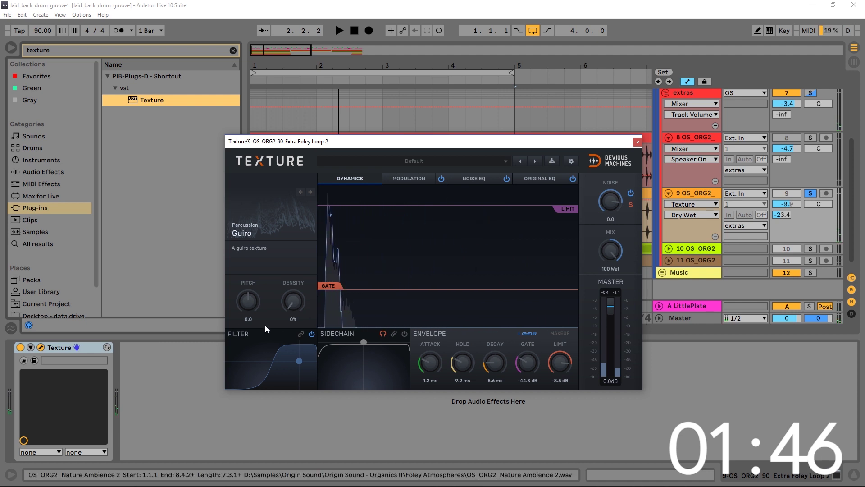
left_click(67, 351)
- Group Texture into an Audio Effect Rack and duplicate its chain
key("ctrl+g")
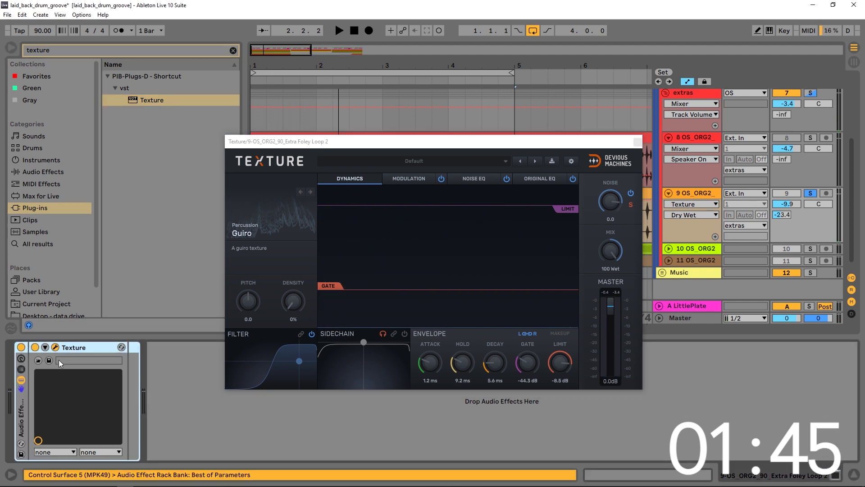
left_click(21, 369)
key("ctrl+d")
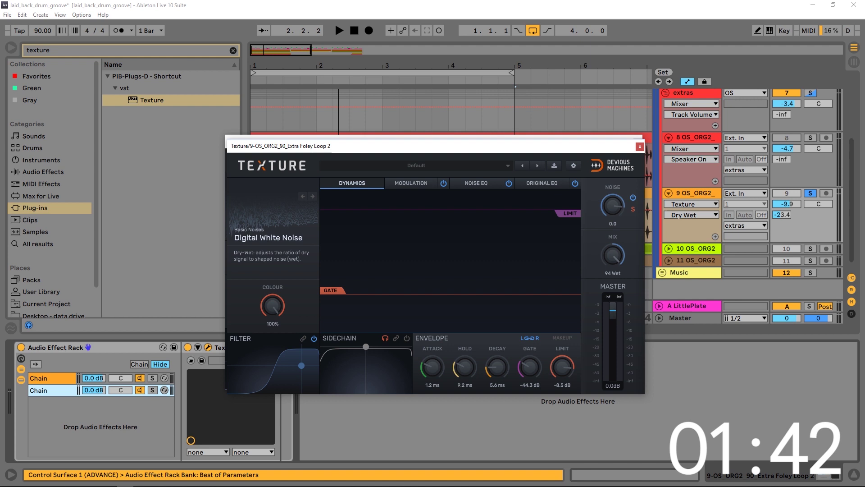
- Switch the second chain's Texture to SFX - Ambience > Cave Ambience and solo that chain
left_click(247, 241)
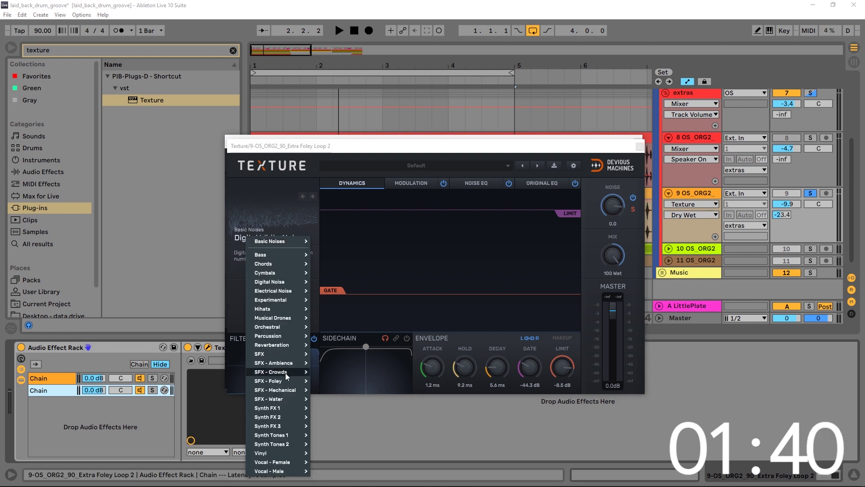
mouse_move(267, 363)
left_click(338, 316)
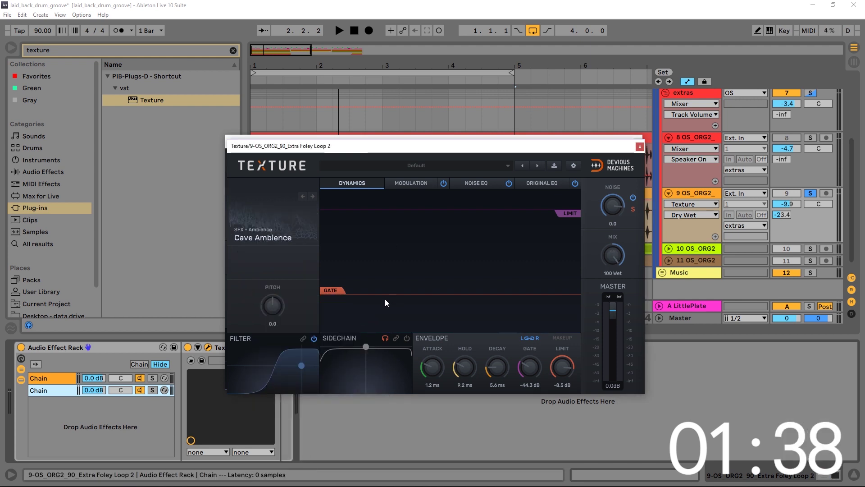
key("space")
left_click(152, 390)
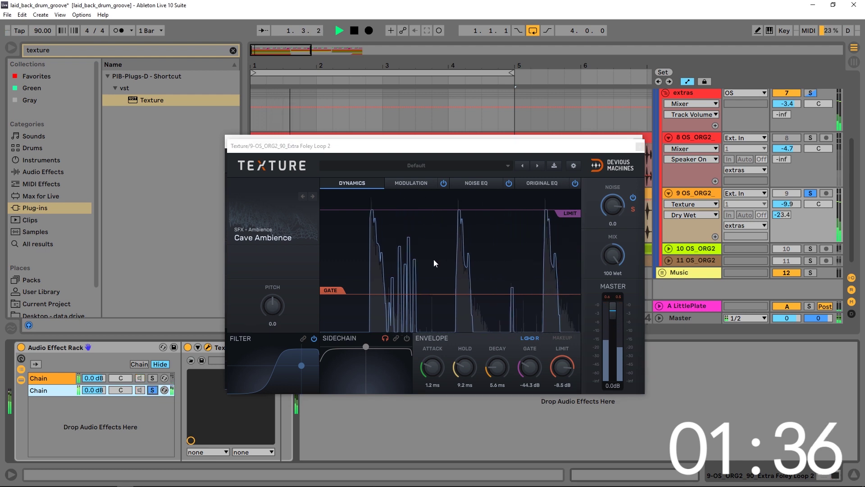
key("space")
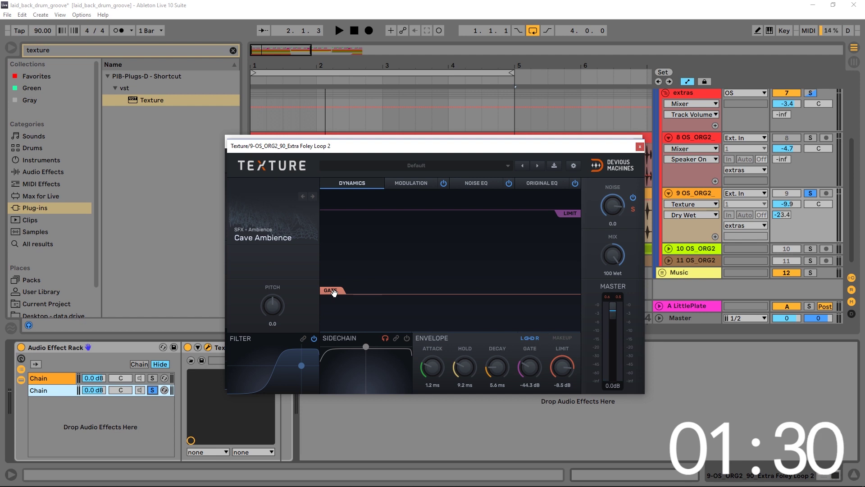
- Raise the Cave Ambience chain's gate threshold to -20.5 dB and audition it
left_click_drag(335, 291, 333, 234)
key("space")
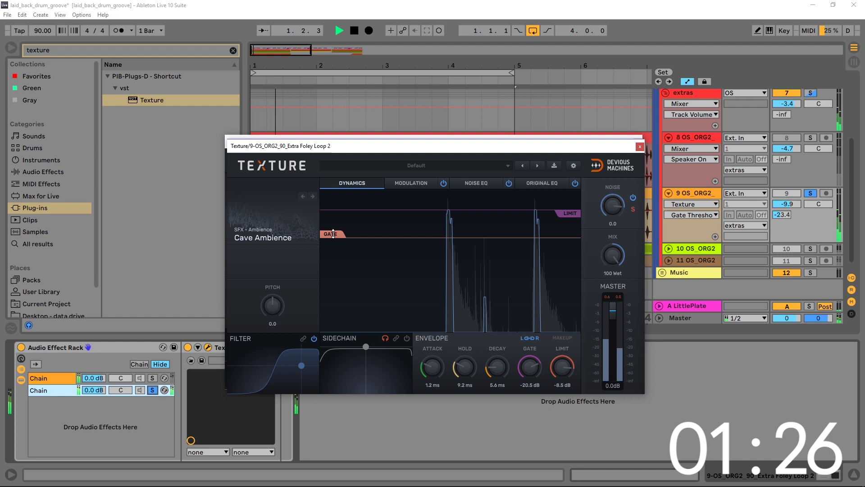
key("space")
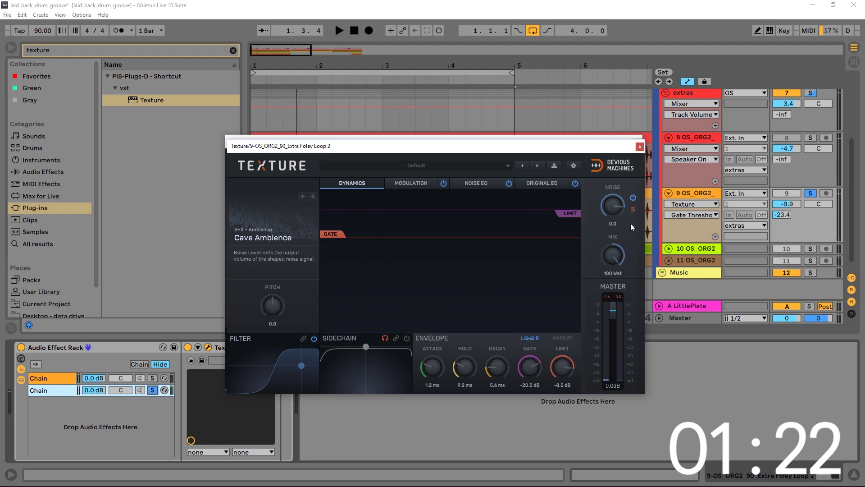
key("space")
- Turn envelope hold off, set decay to 15 ms, make a band-pass noise filter, and clear the solo
left_click_drag(497, 367, 464, 373)
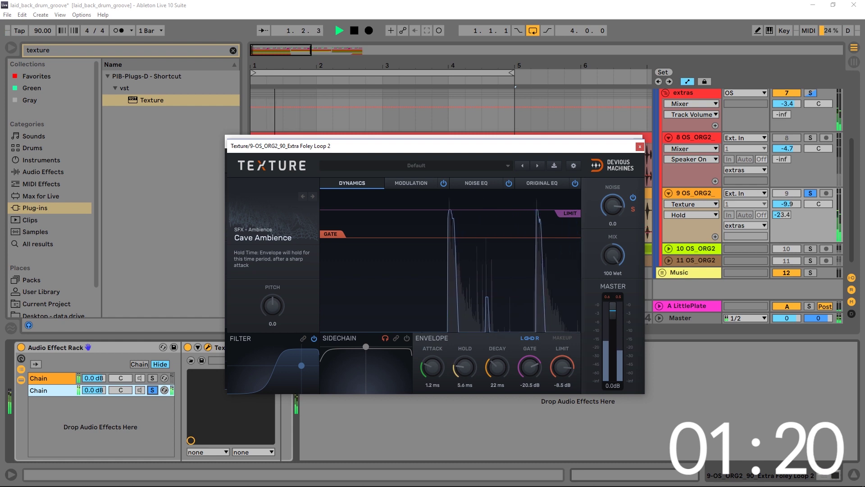
left_click_drag(302, 366, 274, 363)
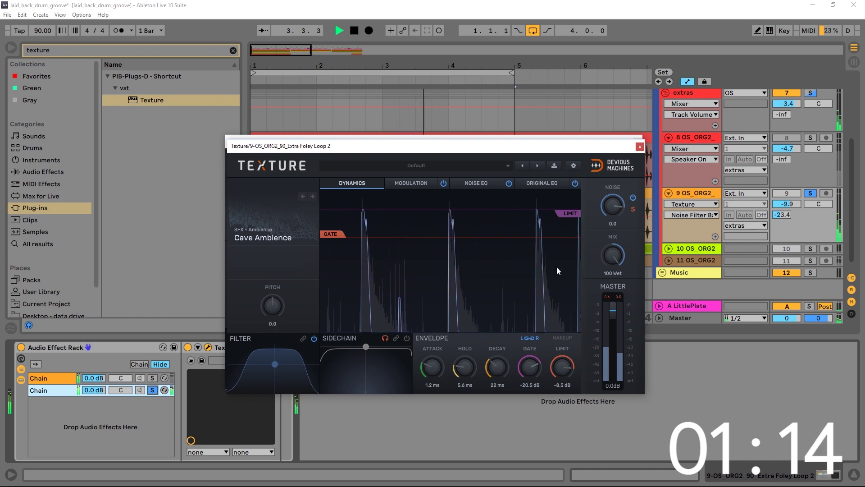
left_click(149, 416)
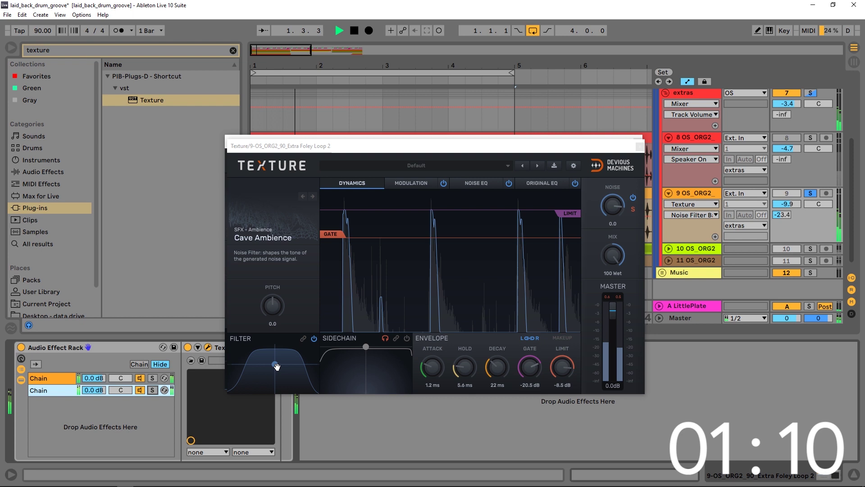
left_click_drag(476, 371, 476, 396)
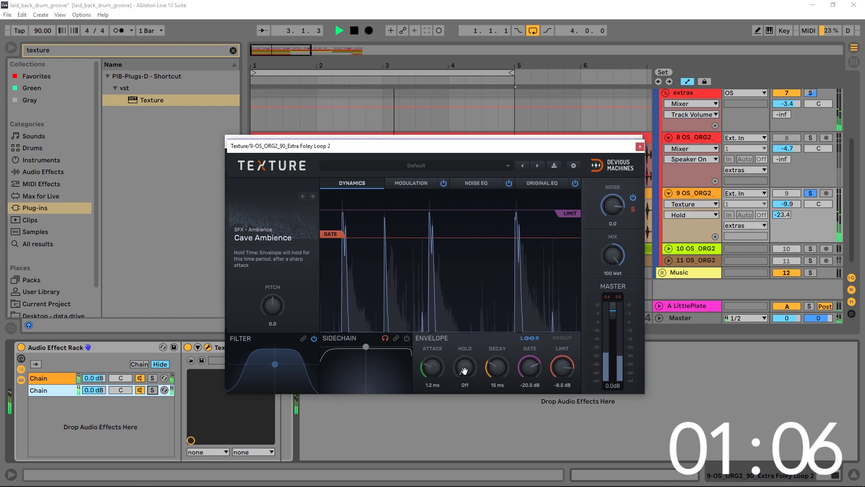
left_click(152, 390)
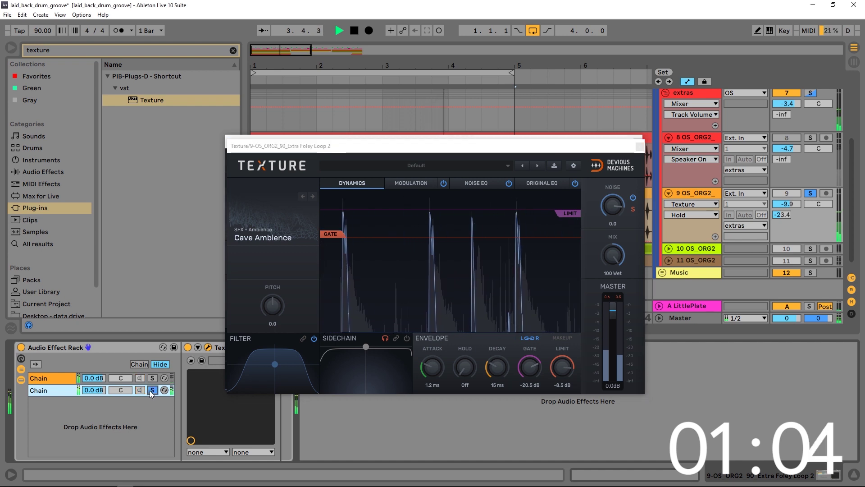
left_click(152, 391)
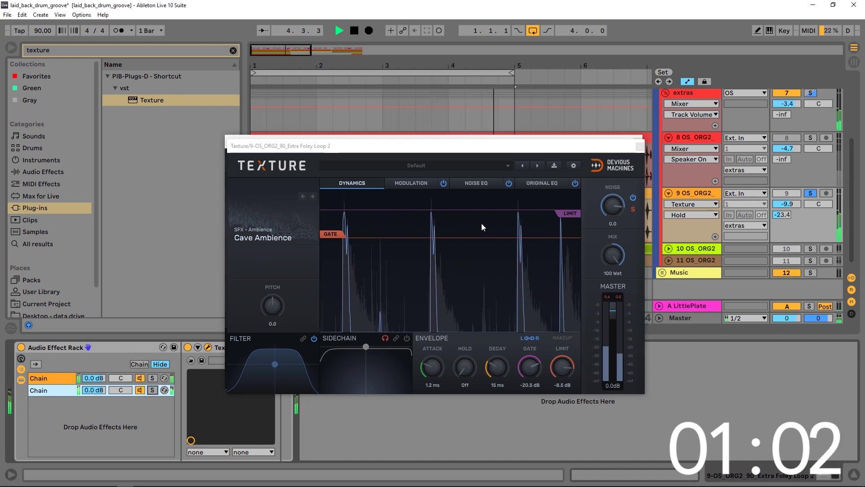
key("space")
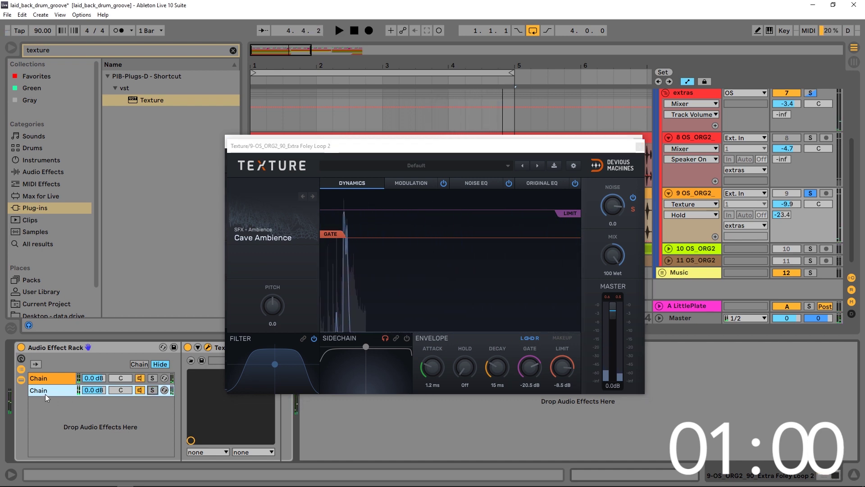
- Duplicate the chain into a third one and load Hihats > HiHat 1 as its noise
key("ctrl+d")
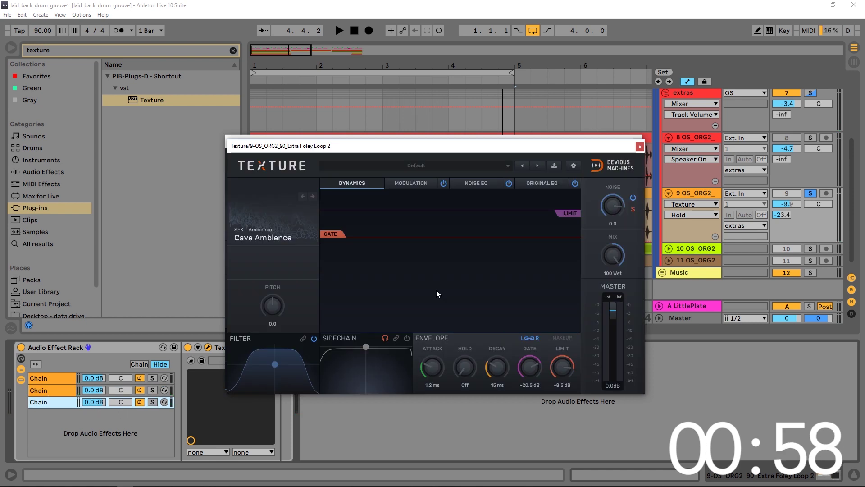
left_click(260, 238)
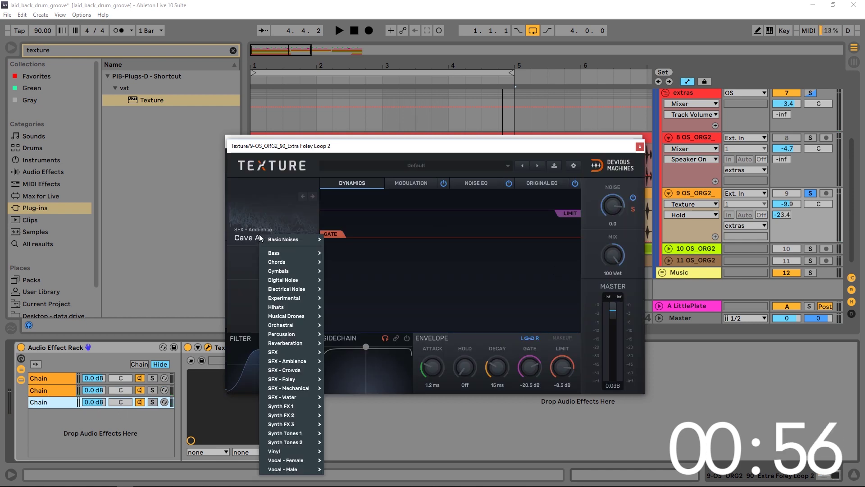
mouse_move(273, 272)
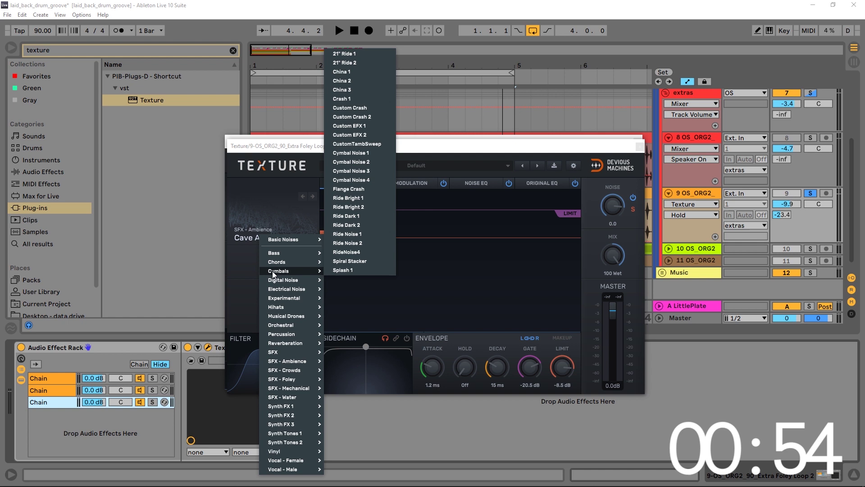
mouse_move(275, 258)
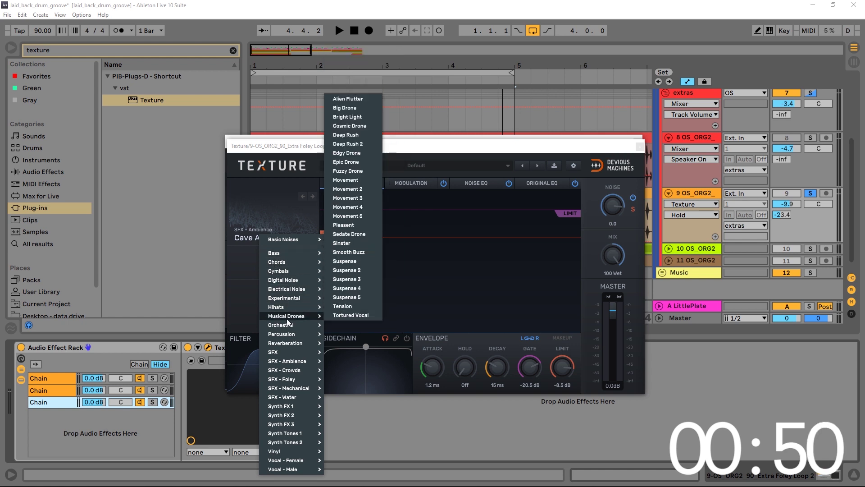
mouse_move(275, 307)
left_click(353, 208)
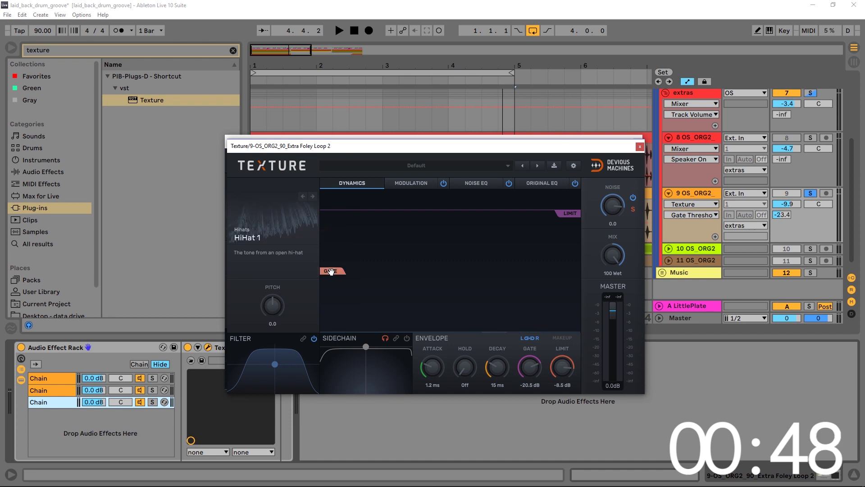
- Solo the HiHat 1 chain; set limiter near -28 dB, gate -39.9 dB, attack 0.25 ms, decay 93 ms
key("space")
left_click_drag(564, 214, 566, 263)
left_click(152, 401)
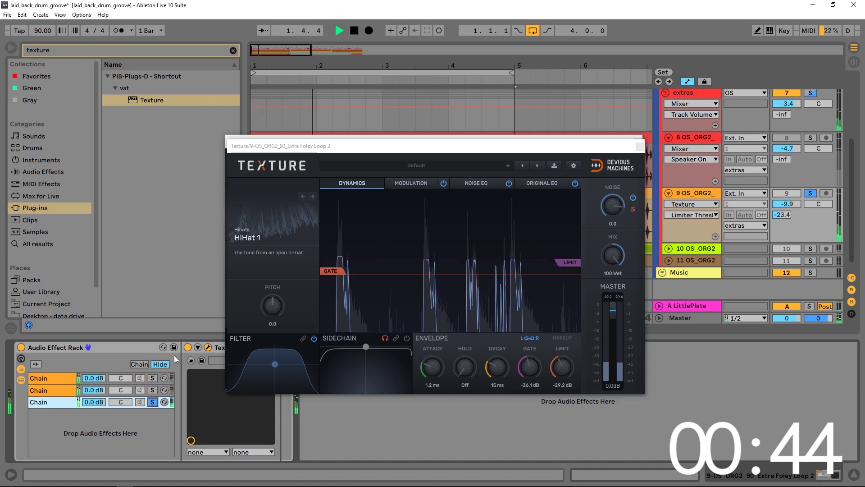
left_click_drag(323, 279, 323, 288)
left_click_drag(497, 368, 497, 347)
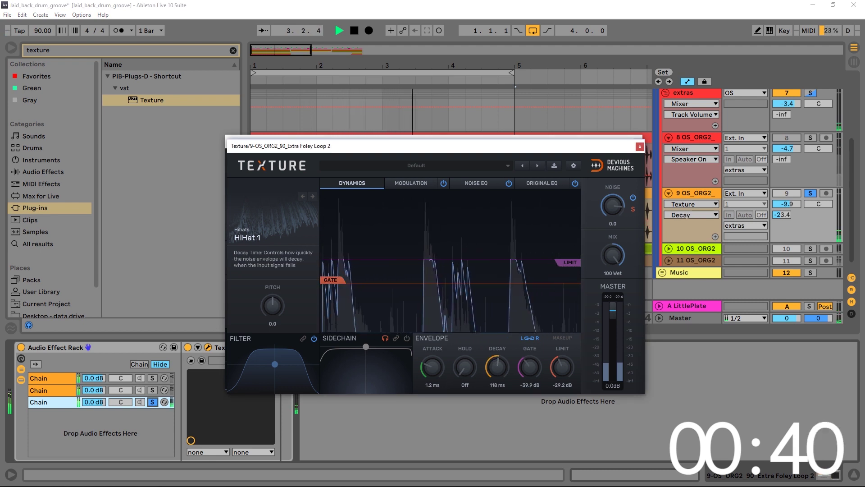
left_click_drag(432, 374, 432, 383)
left_click_drag(498, 363, 499, 369)
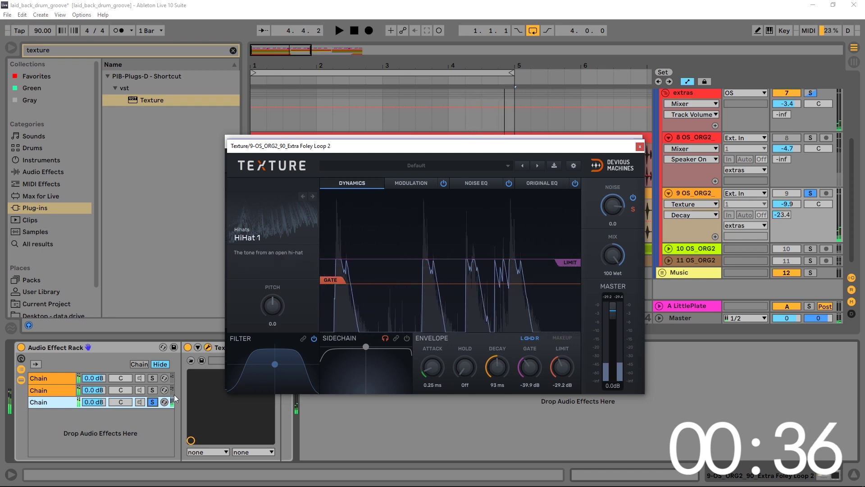
- Pan the third chain to 23R, unsolo it and audition the whole rack
left_click_drag(121, 402, 121, 392)
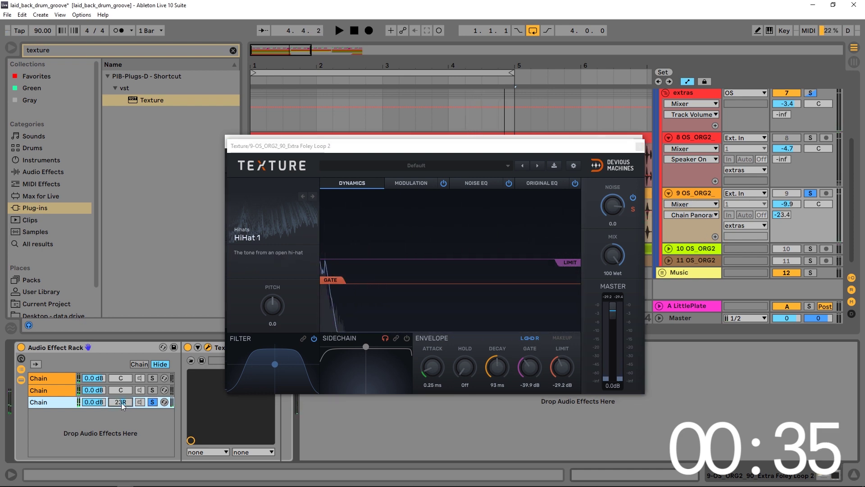
left_click(152, 402)
key("space")
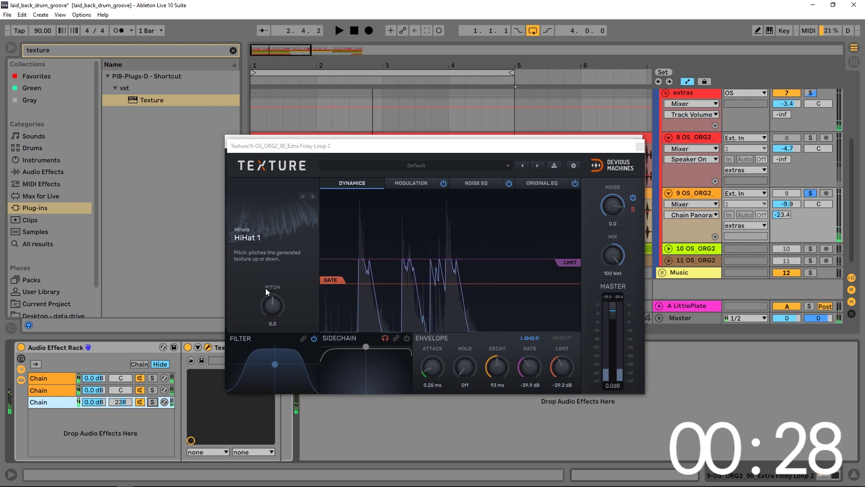
key("space")
- Duplicate the third chain into a fourth, load Percussion > Claves noise, and solo it
key("ctrl+d")
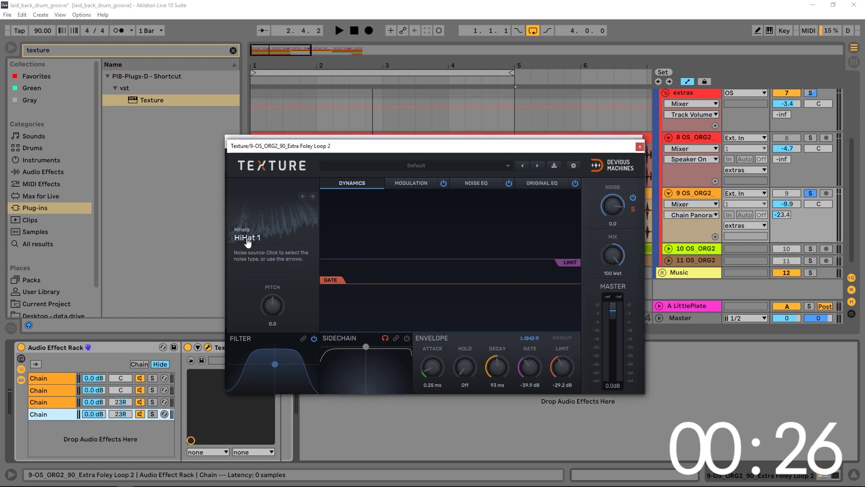
left_click(247, 242)
mouse_move(267, 334)
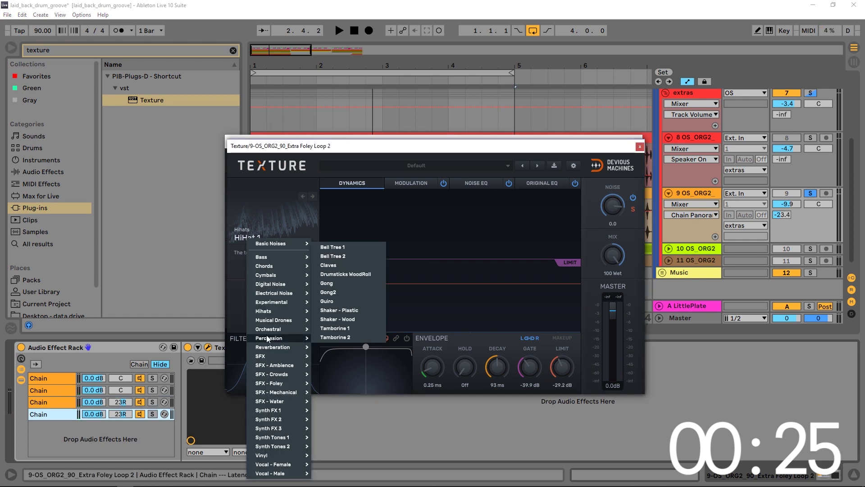
left_click(347, 263)
key("space")
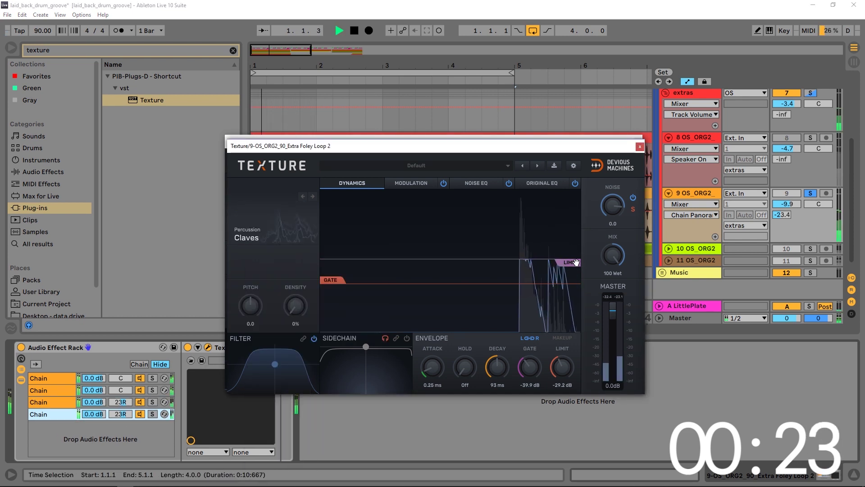
left_click(152, 414)
- Give the Claves chain a high-pass filter, higher limit, noise 6.3, 4L pan; chain 2 at -9 dB
left_click_drag(271, 361, 295, 362)
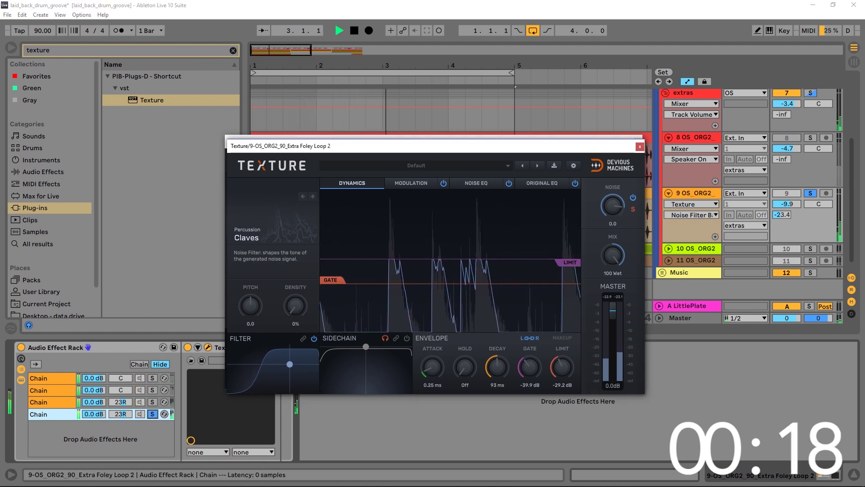
left_click_drag(556, 259, 568, 192)
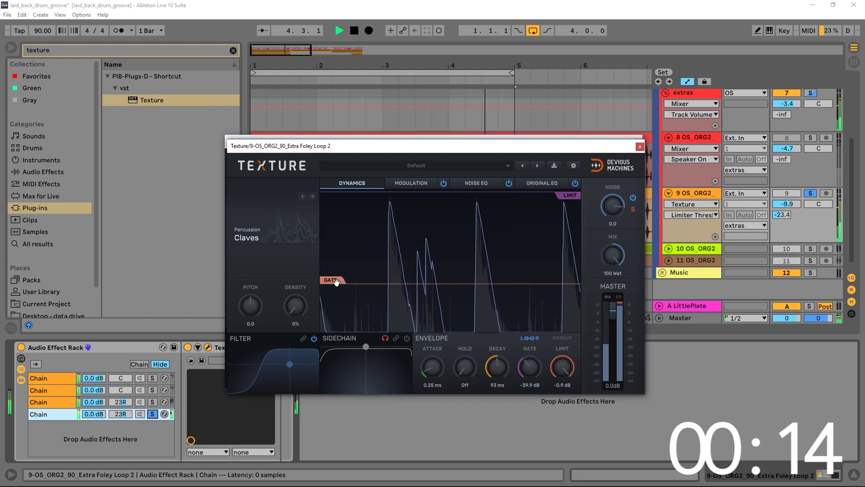
left_click_drag(613, 205, 612, 198)
key("space")
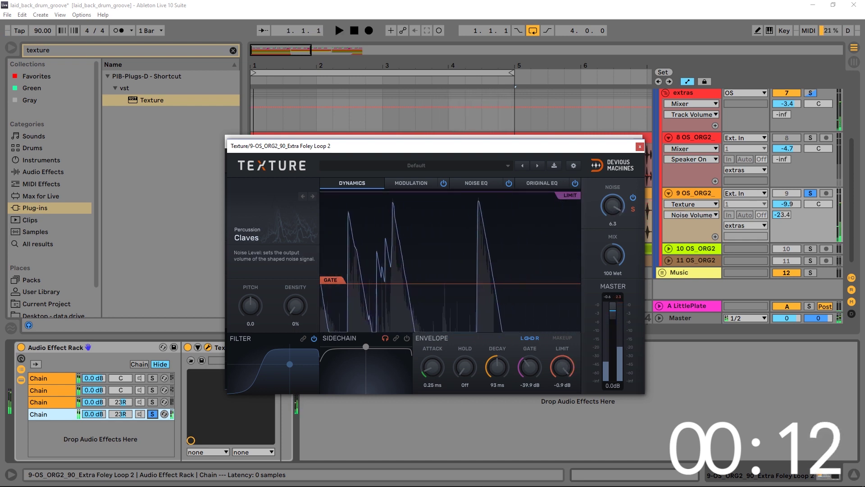
left_click_drag(124, 411, 125, 417)
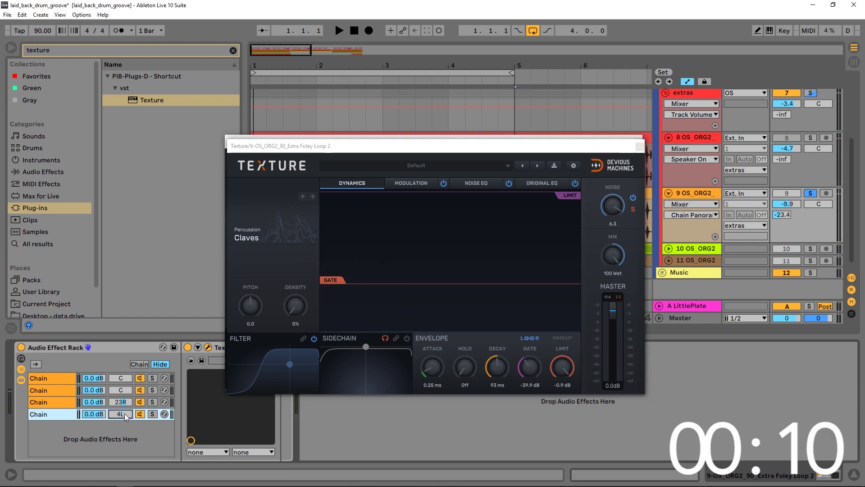
key("space")
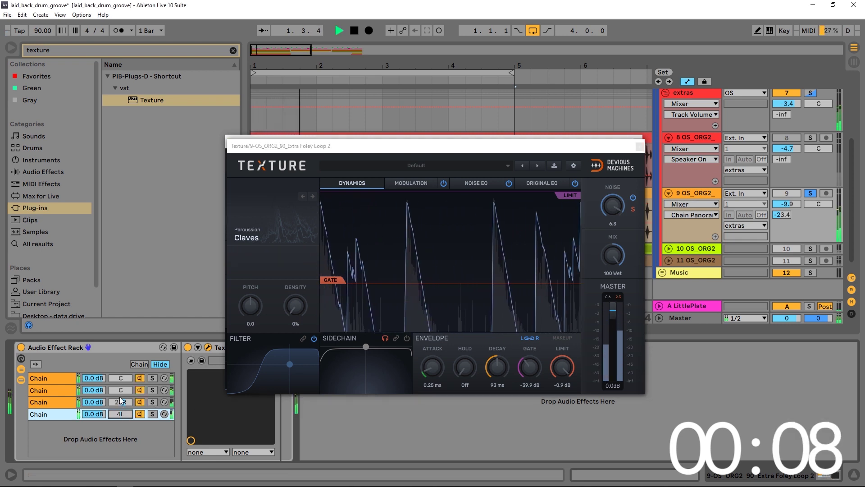
left_click_drag(95, 390, 96, 391)
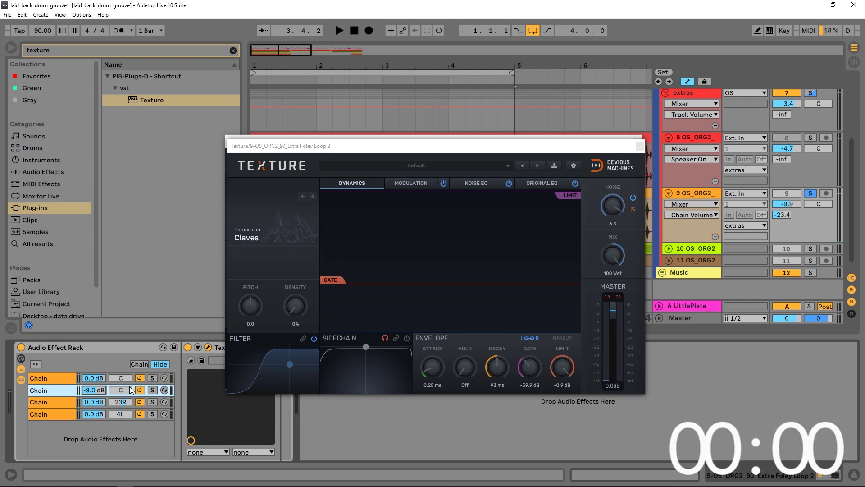
left_click(24, 348)
key("space")
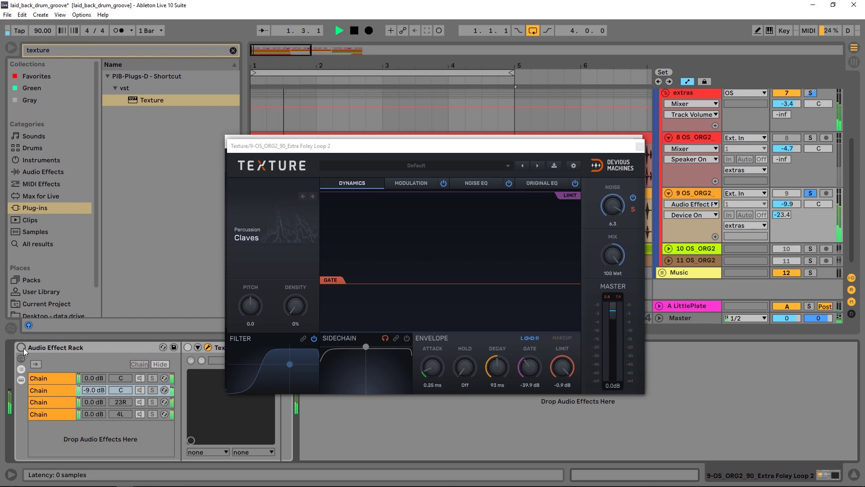
key("space")
left_click(23, 348)
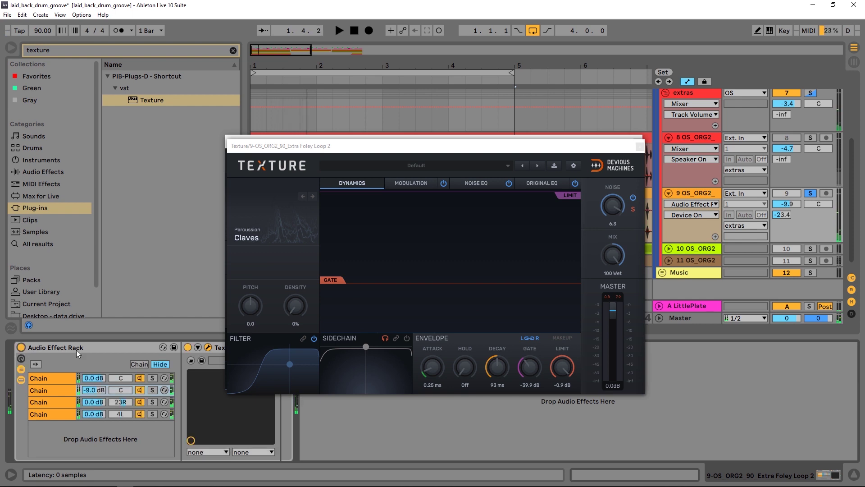
key("space")
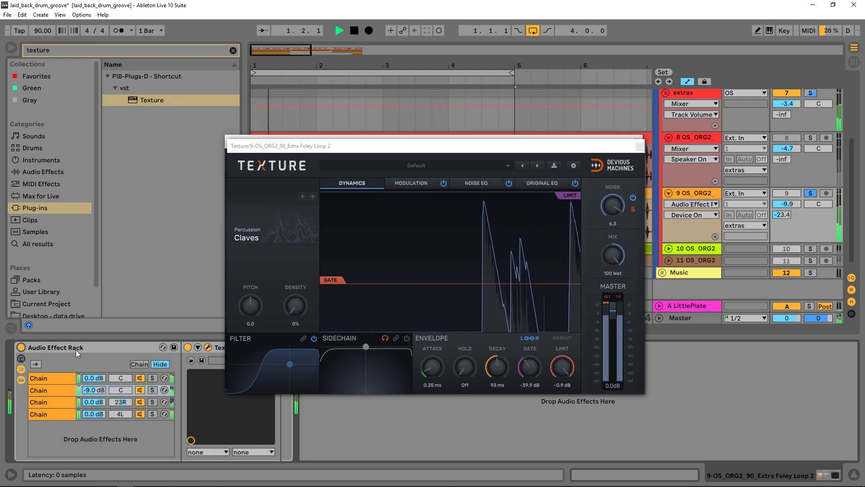
key("space")
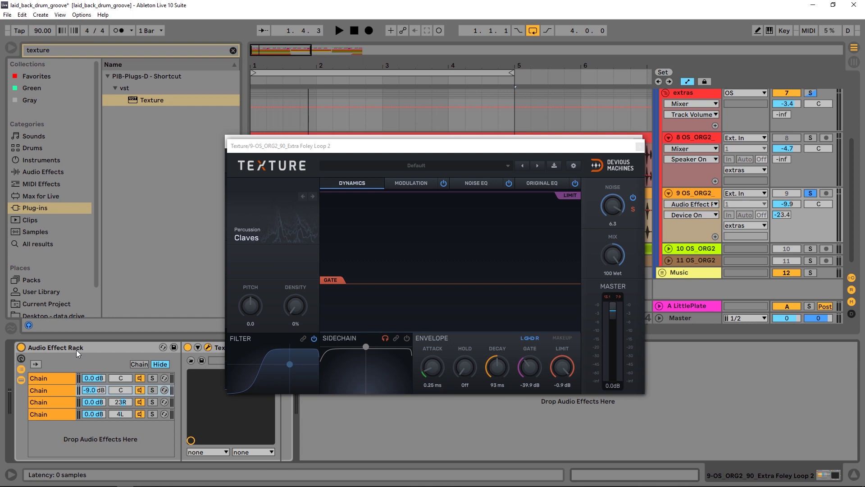
- View Texture's Noise EQ and Modulation controls, then unsolo track 9 and play the full mix
left_click(463, 188)
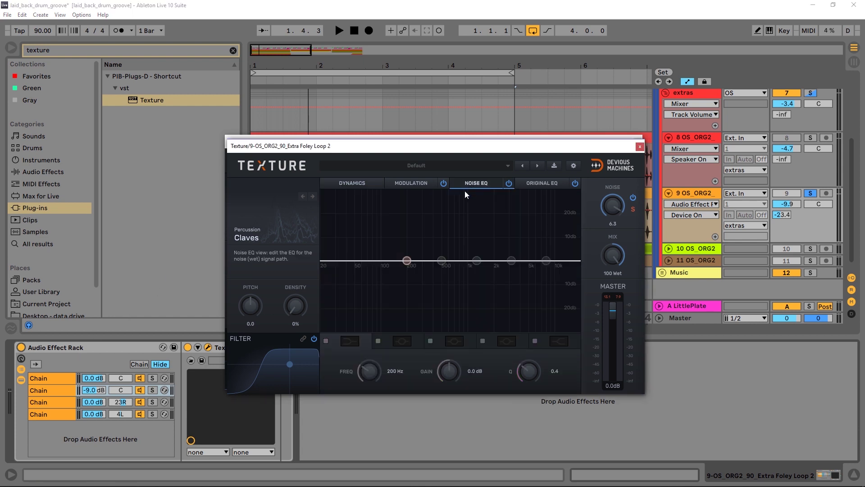
left_click(410, 182)
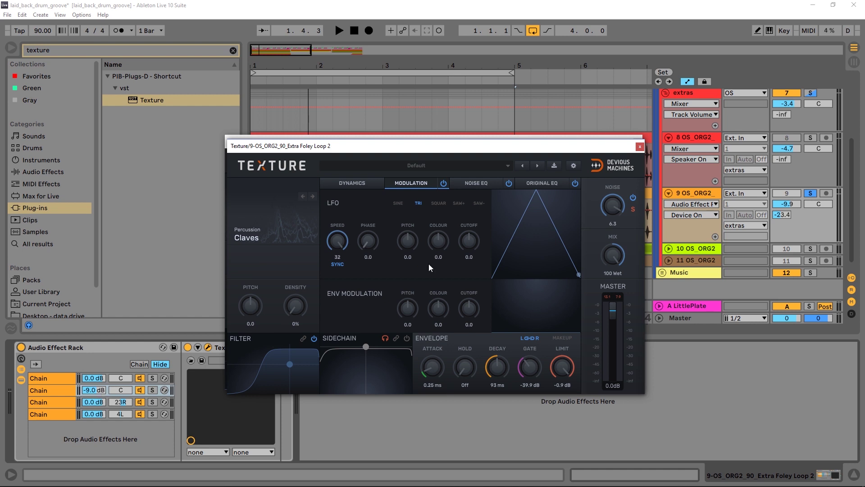
left_click(810, 193)
key("space")
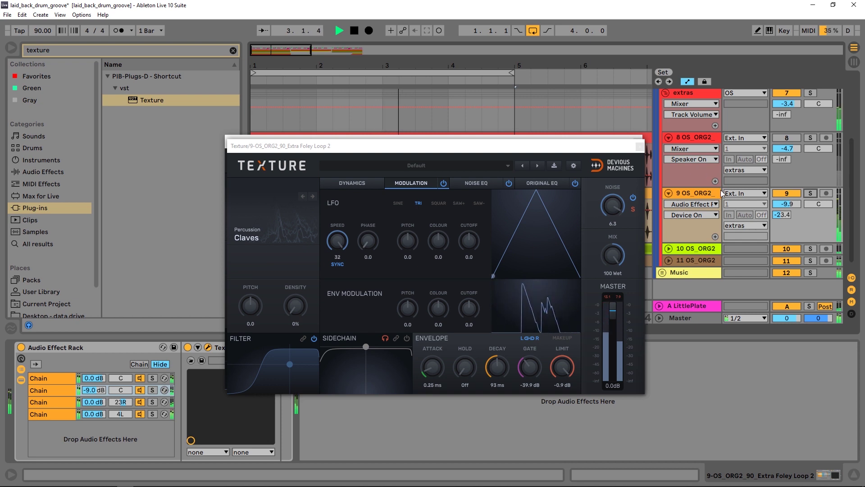
- Stop playback, solo the OS group track, and restart playback from the loop start
key("space")
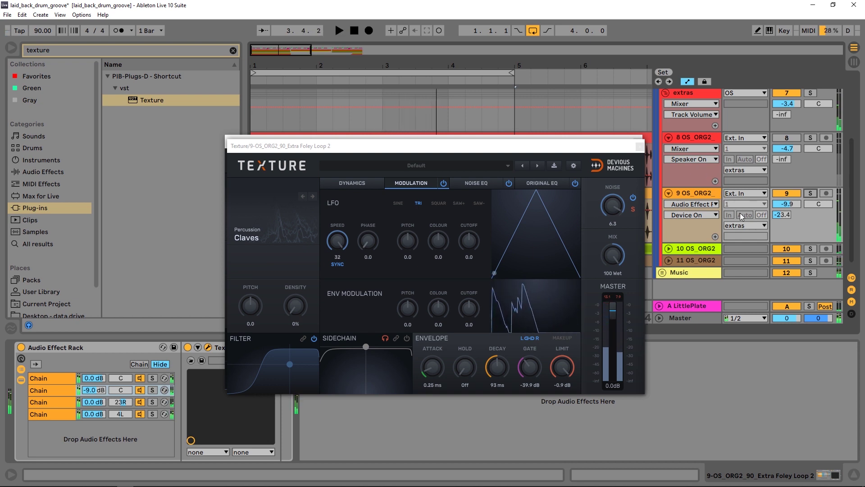
scroll(741, 217, "up", 3)
scroll(741, 216, "up", 3)
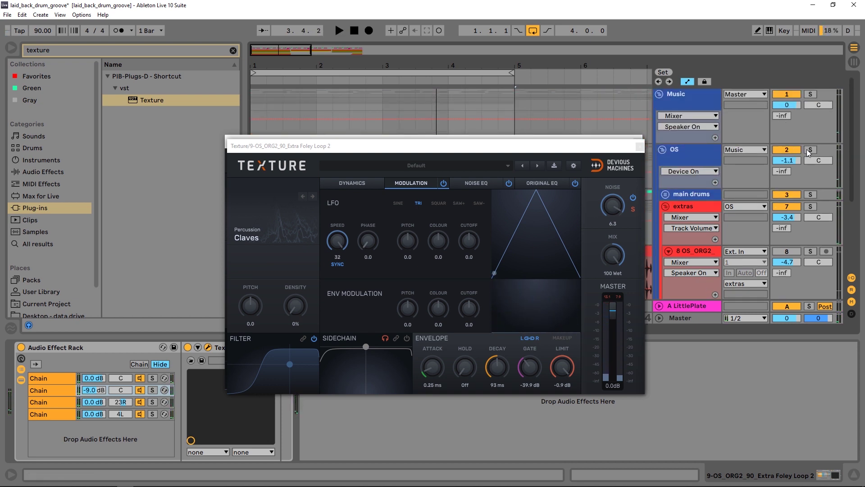
left_click(809, 149)
key("space")
- Bypass the Audio Effect Rack briefly to compare, then switch it back on
scroll(709, 238, "down", 3)
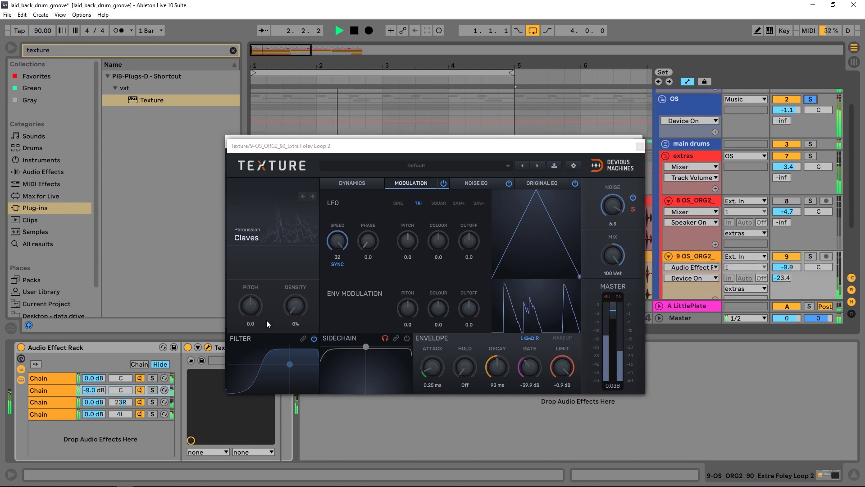
left_click(21, 347)
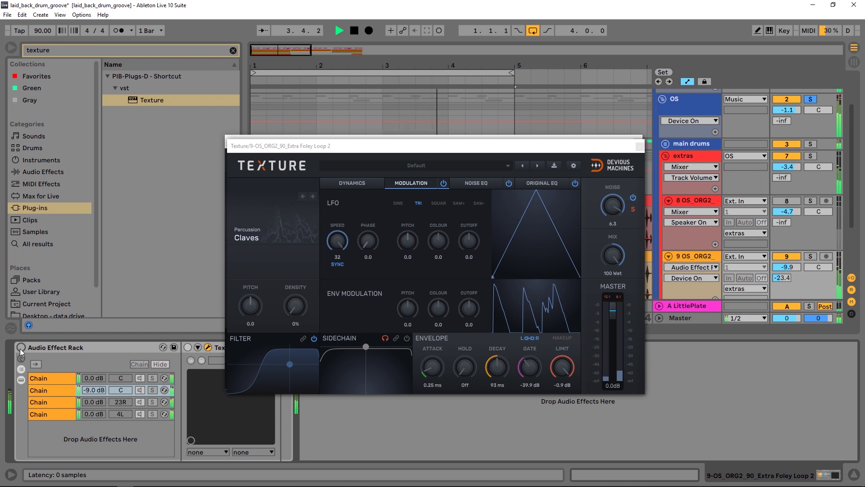
left_click(21, 347)
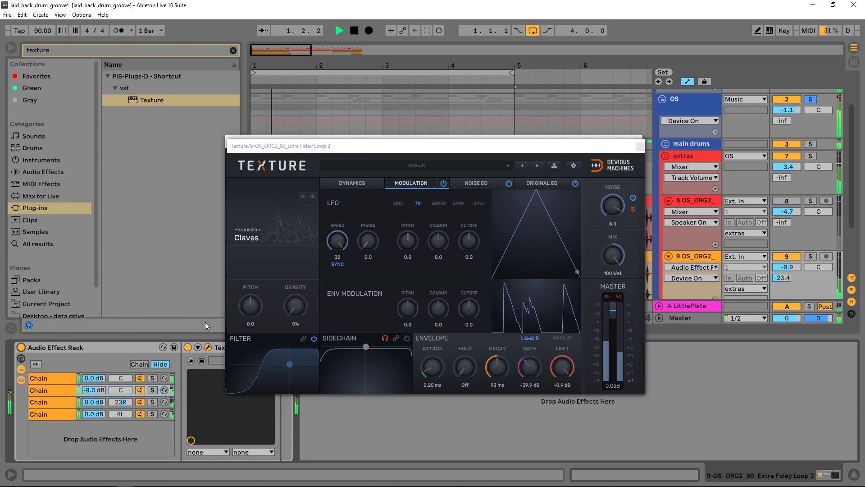
key("space")
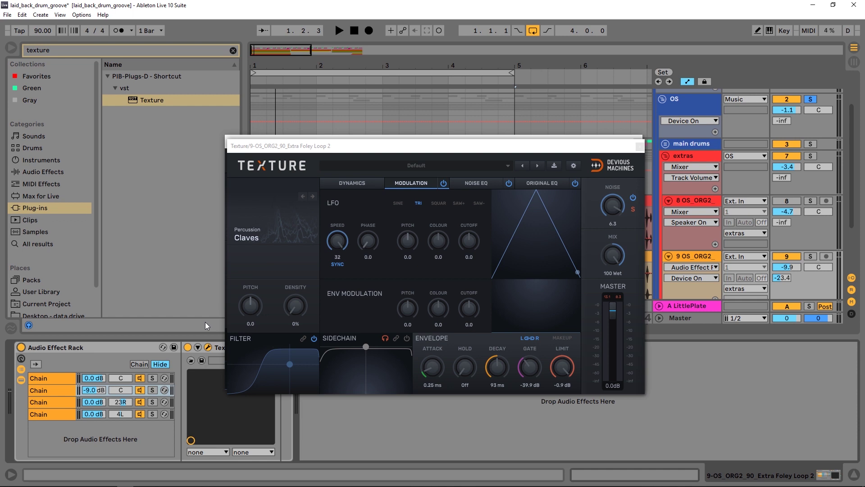
key("space")
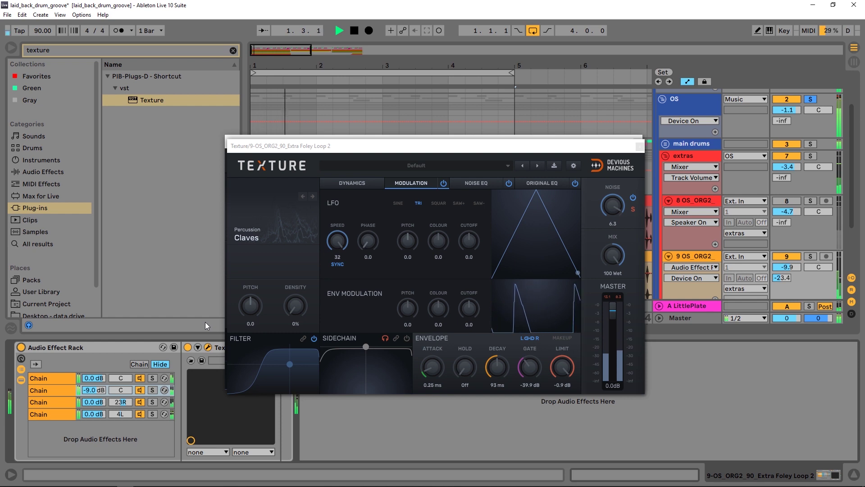